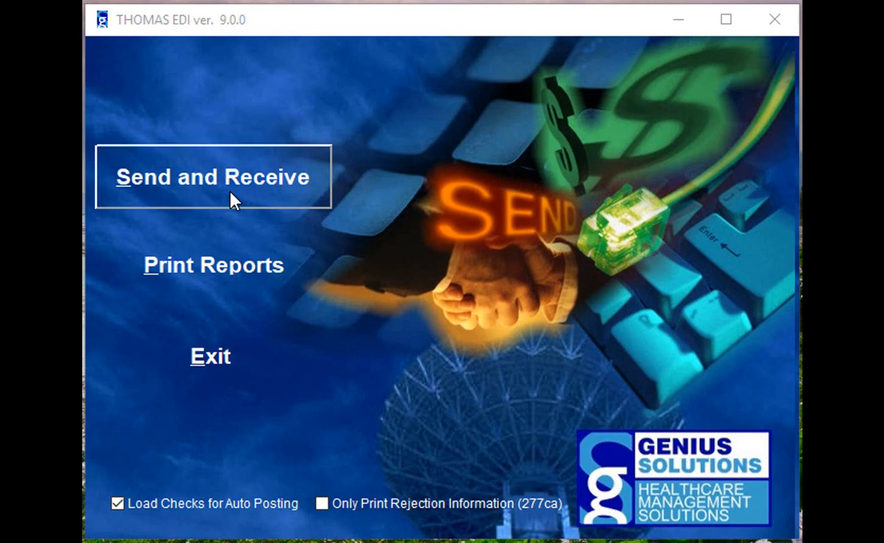
pyautogui.click(202, 273)
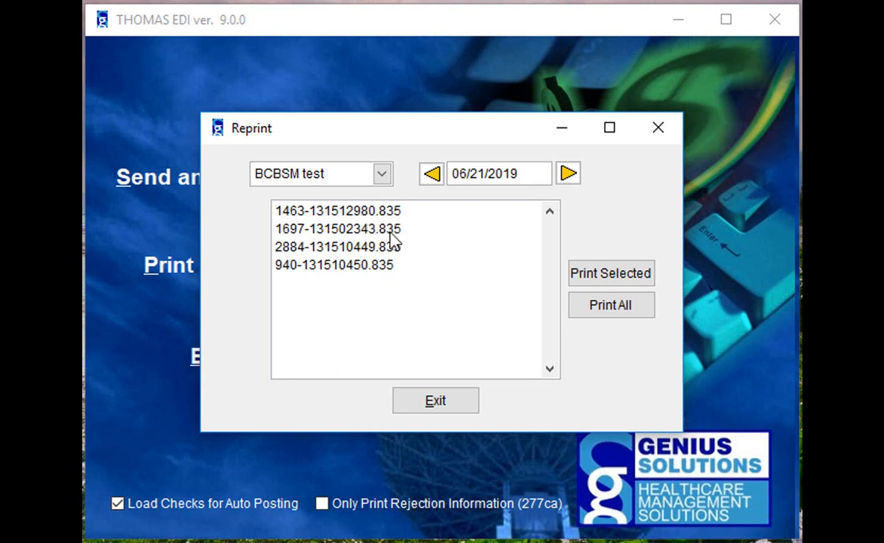
pyautogui.click(321, 215)
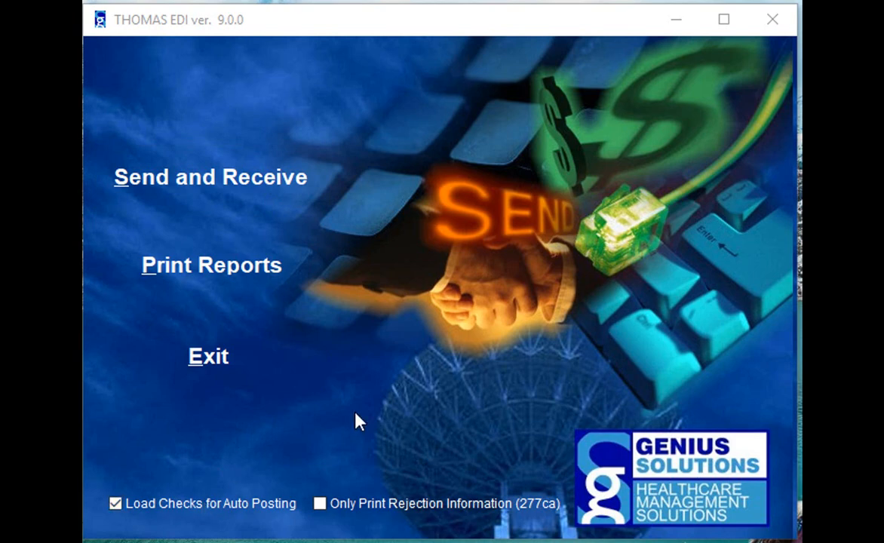
# Step: Bring the remittance file list back up and select 1463-131512980.835 for processing
pyautogui.click(259, 292)
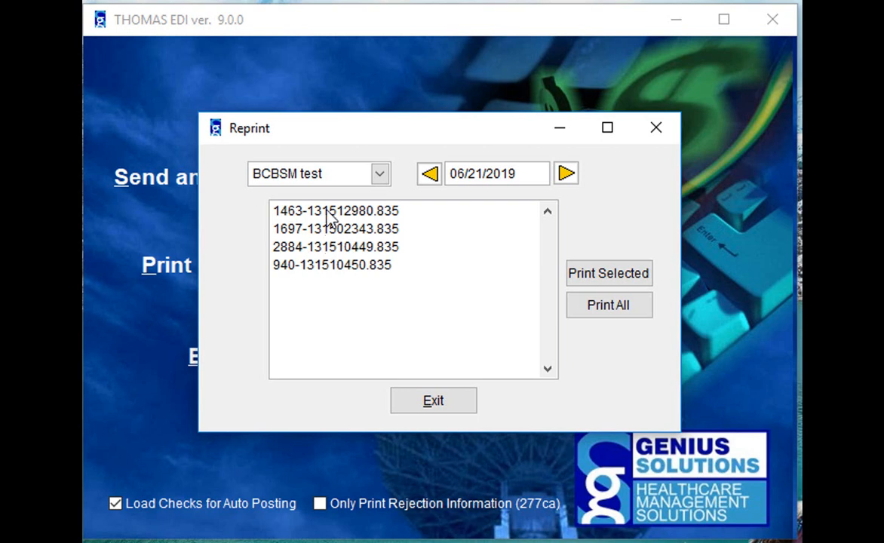
pyautogui.click(326, 213)
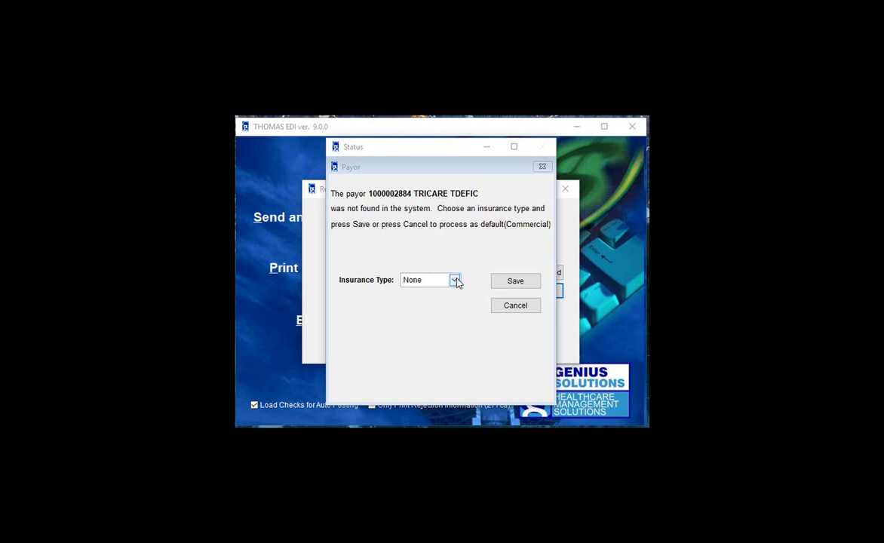
# Step: Assign the TriCare/Champus insurance type to the unknown TRICARE TDEFIC payor
pyautogui.click(455, 280)
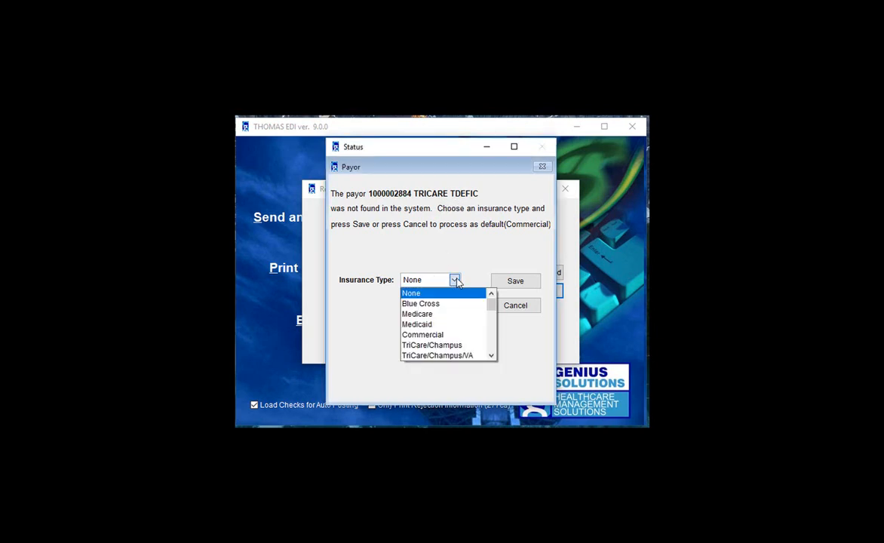
pyautogui.click(444, 346)
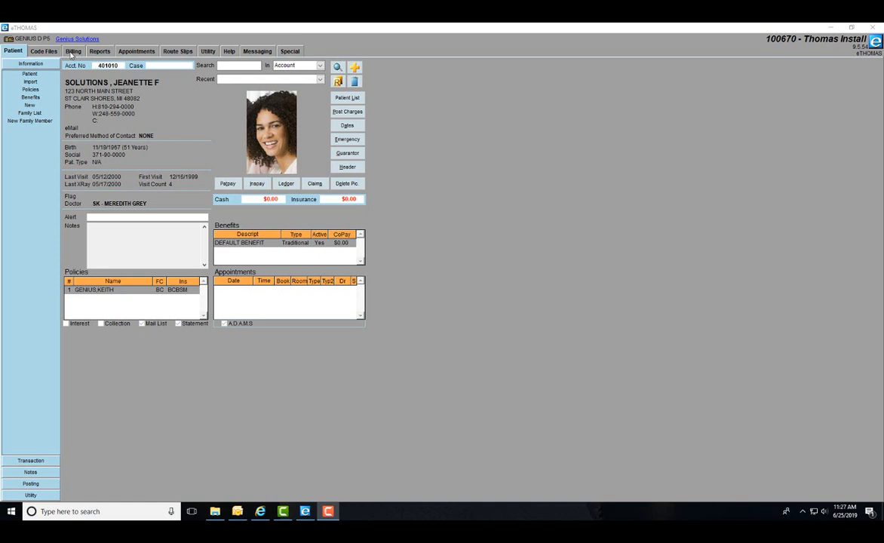
# Step: Go to Billing > AutoPost to list the checks dated 05/13–05/16/2019
pyautogui.click(72, 52)
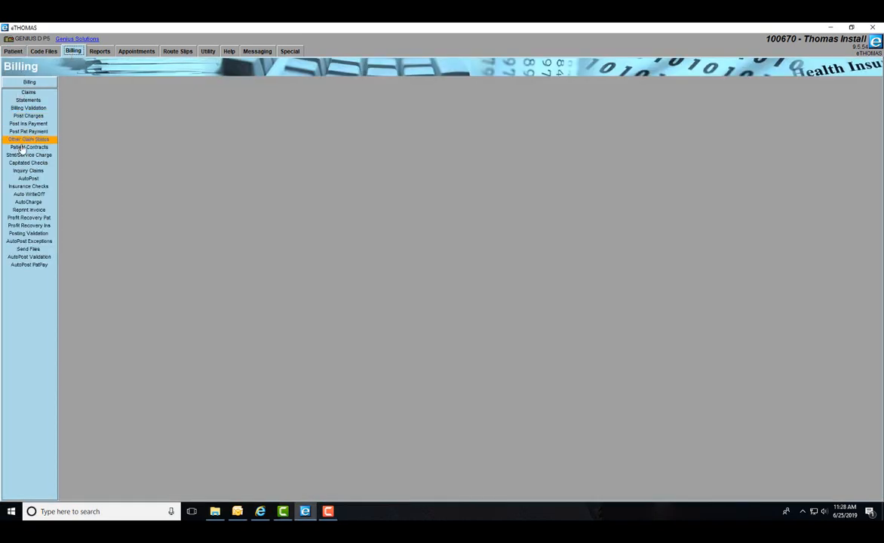
pyautogui.click(25, 180)
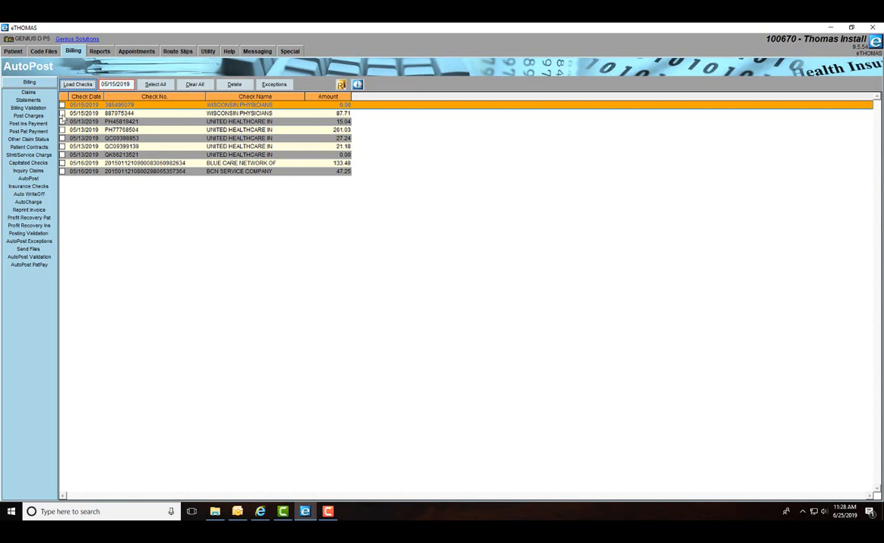
pyautogui.click(62, 113)
pyautogui.click(63, 113)
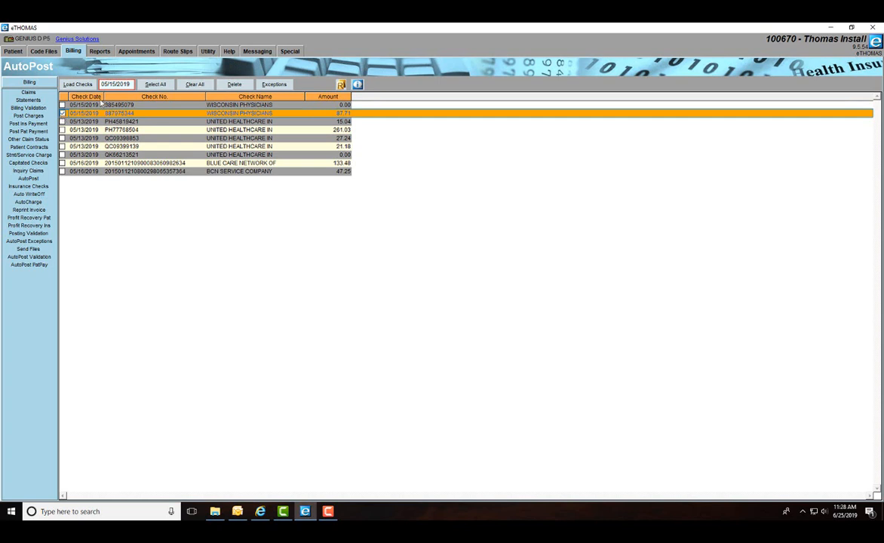
pyautogui.click(106, 86)
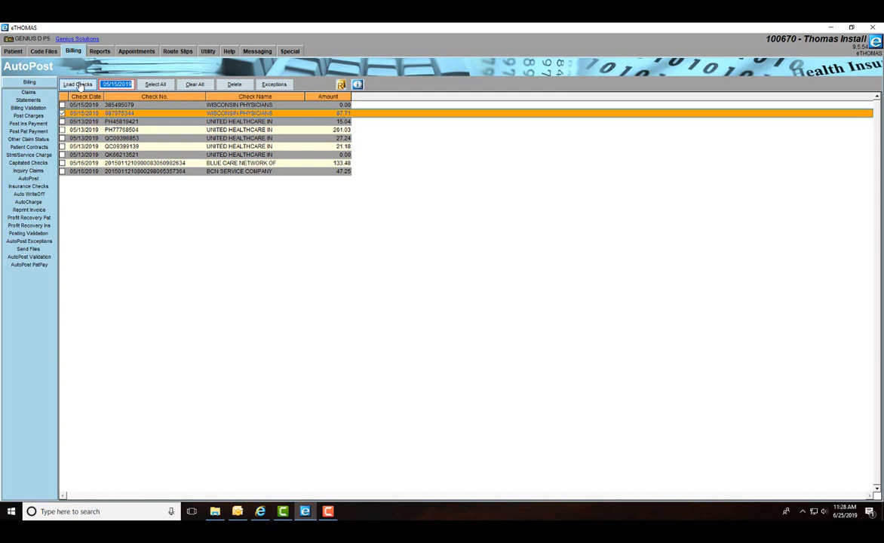
pyautogui.click(78, 85)
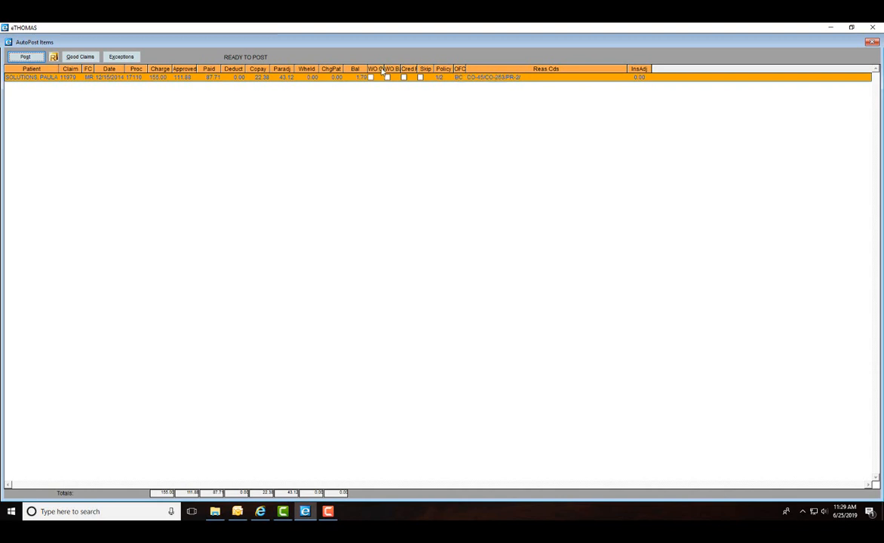
# Step: Widen the claim grid, tick WO Bal to write off the 1.70 balance, and post
pyautogui.moveTo(384, 69); pyautogui.dragTo(492, 69)
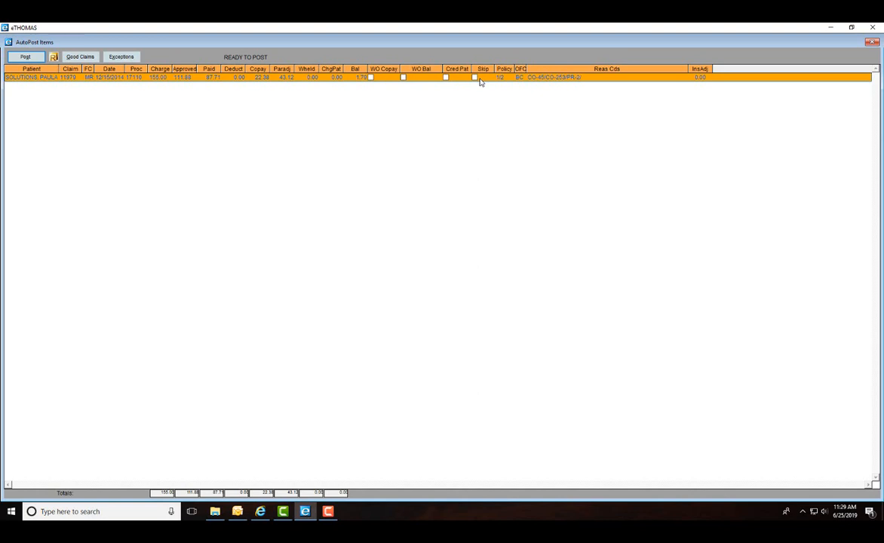
pyautogui.click(403, 78)
pyautogui.click(27, 58)
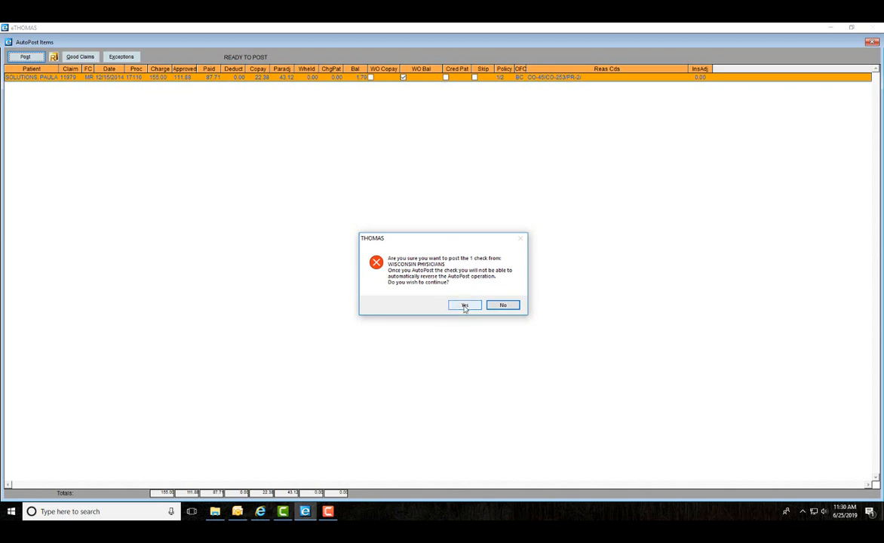
# Step: Confirm AutoPost of the 87.71 Wisconsin Physicians check
pyautogui.click(465, 306)
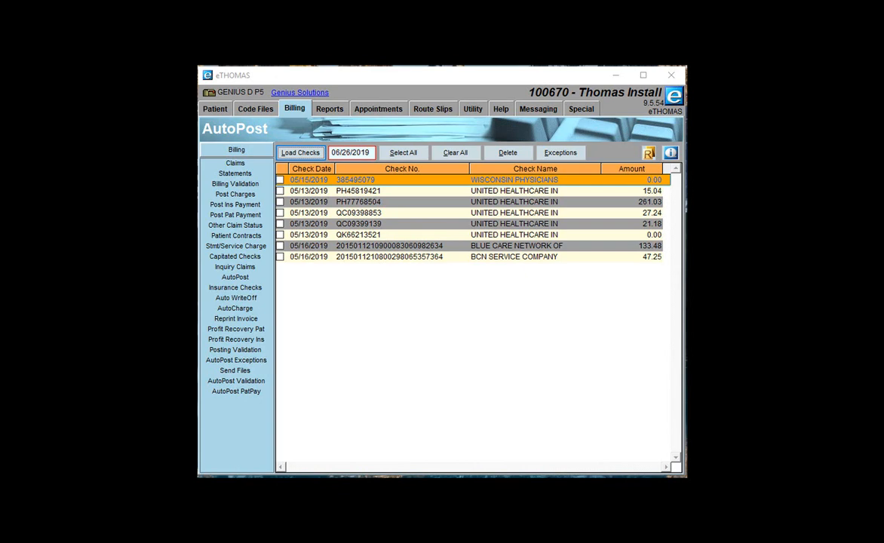
# Step: Run the Financial Insurance Check Detail Report with Use System Date checked
pyautogui.click(334, 111)
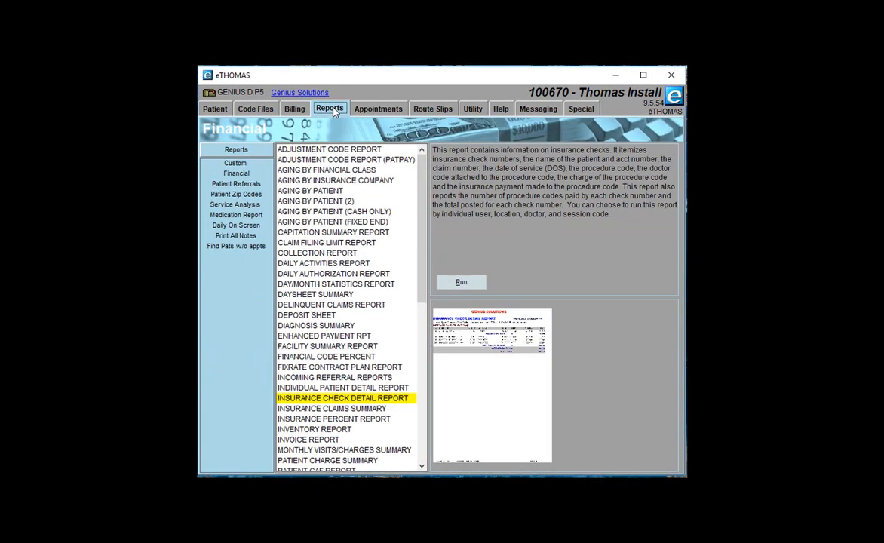
pyautogui.click(232, 176)
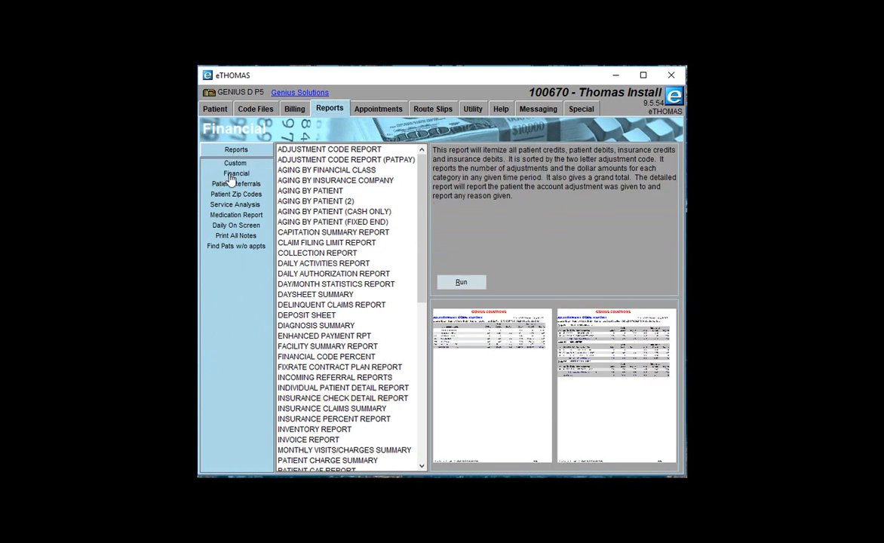
pyautogui.click(316, 399)
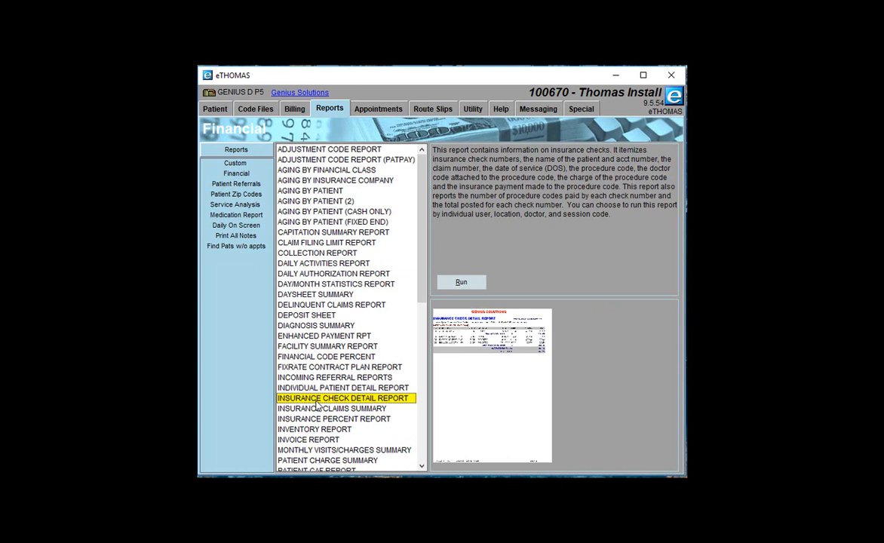
pyautogui.click(461, 283)
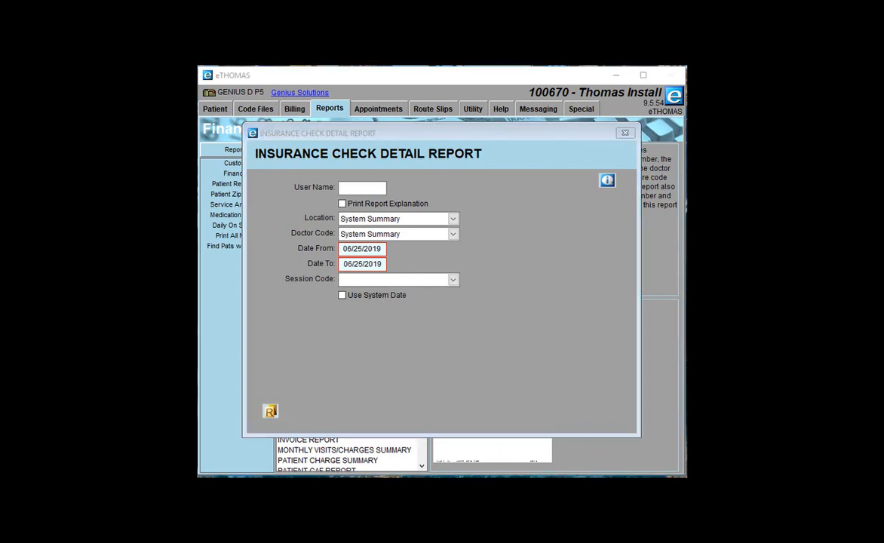
pyautogui.click(343, 296)
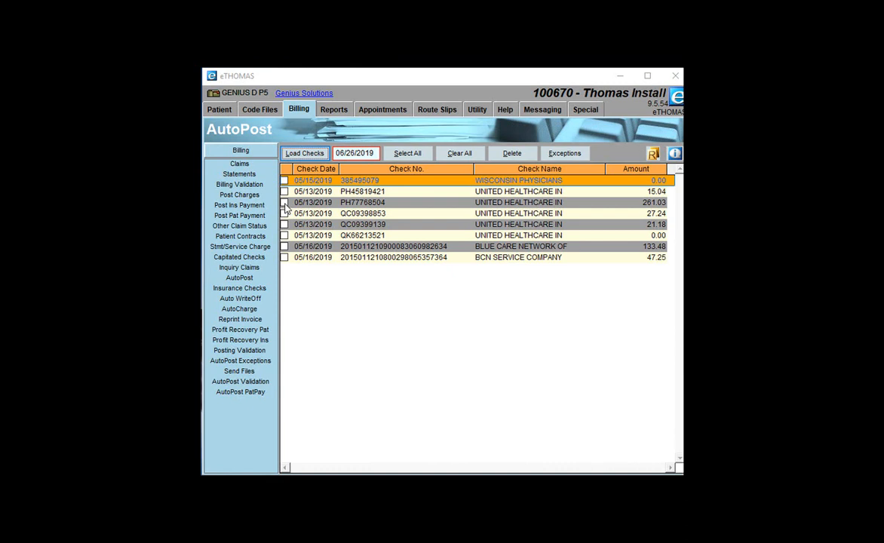
pyautogui.click(284, 203)
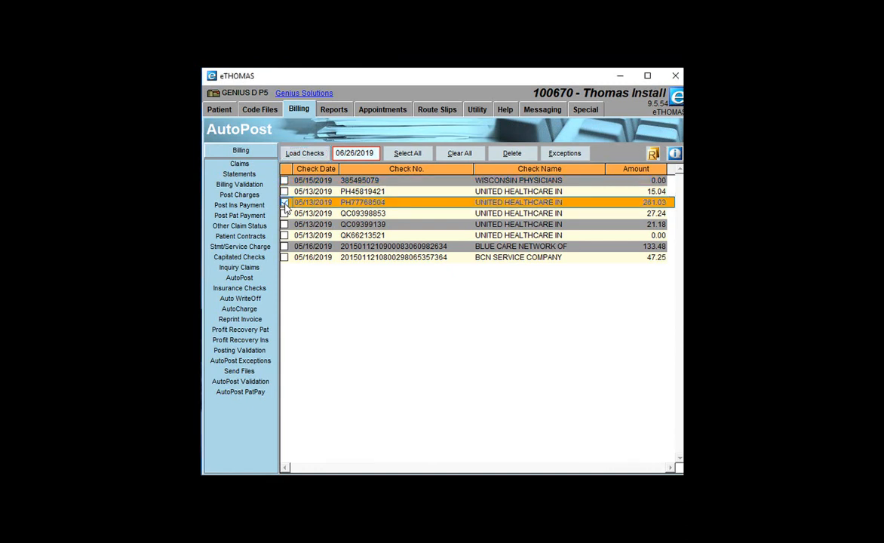
pyautogui.click(284, 204)
pyautogui.click(306, 154)
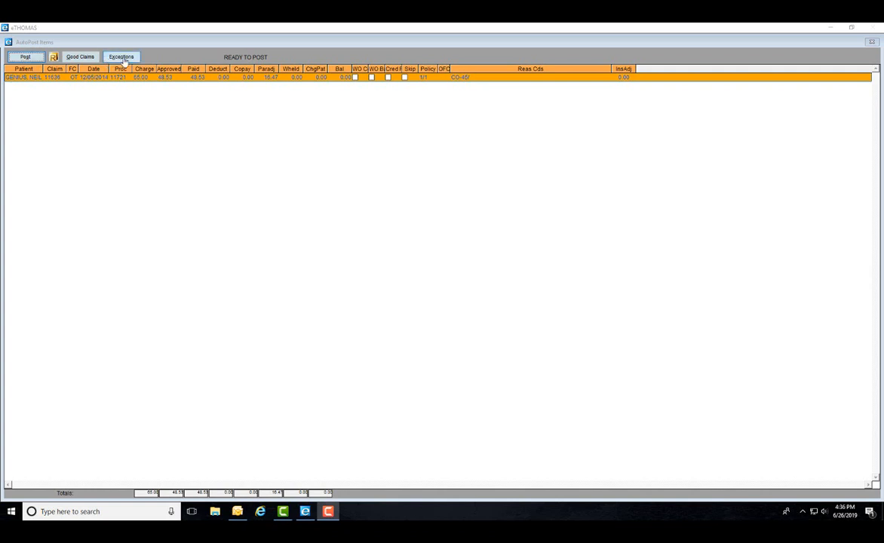
pyautogui.click(123, 58)
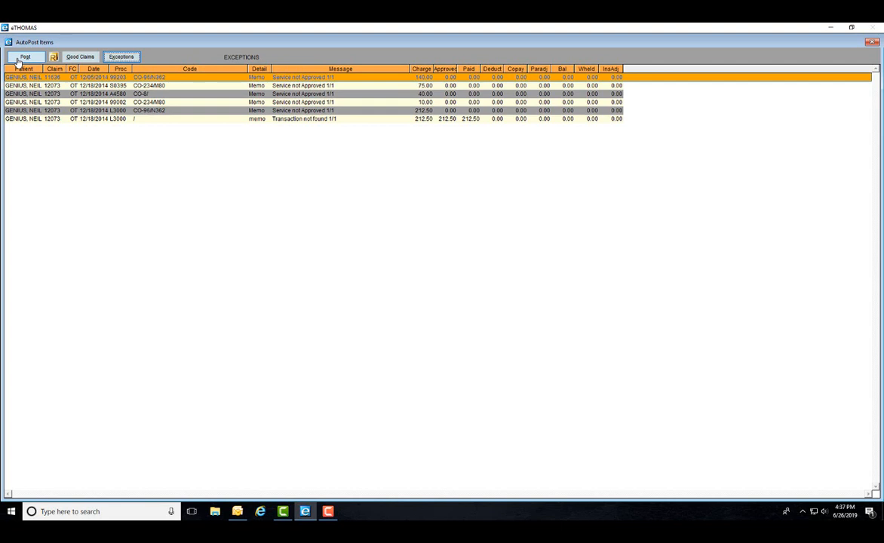
pyautogui.click(21, 59)
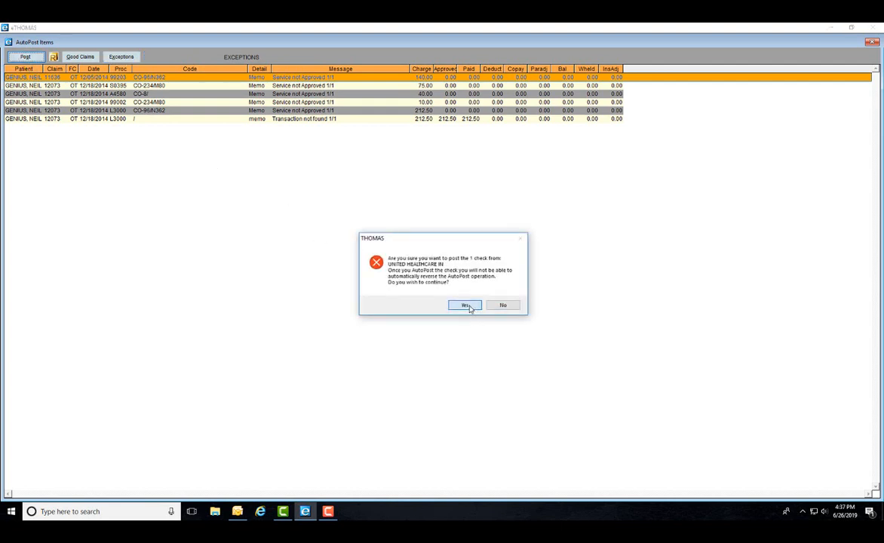
pyautogui.click(468, 306)
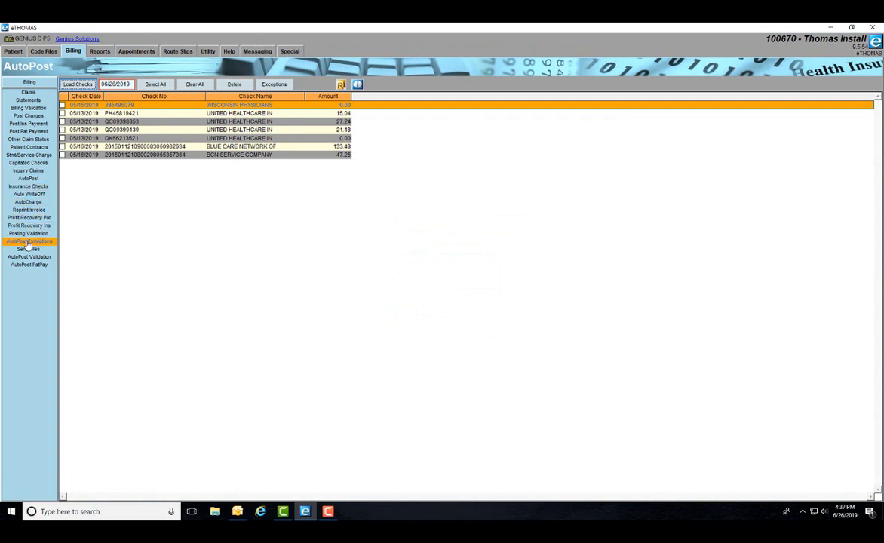
pyautogui.click(28, 242)
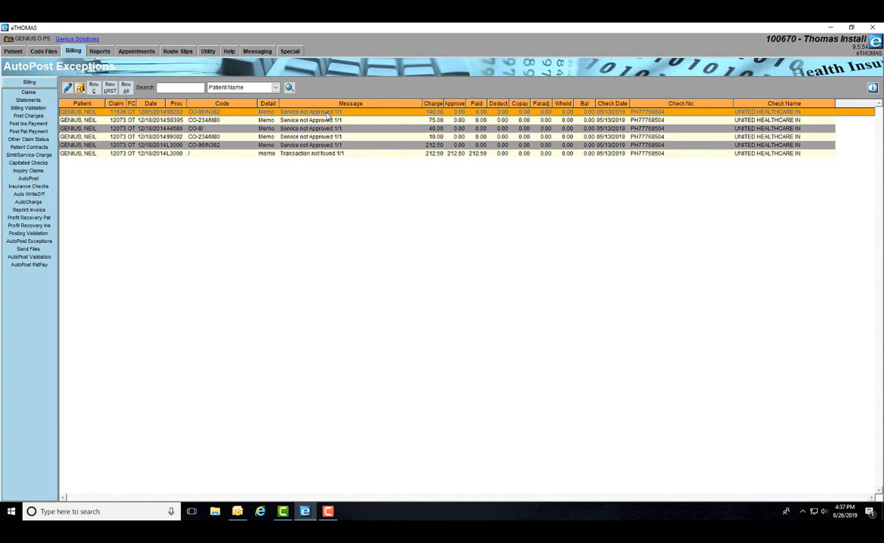
pyautogui.moveTo(267, 113)
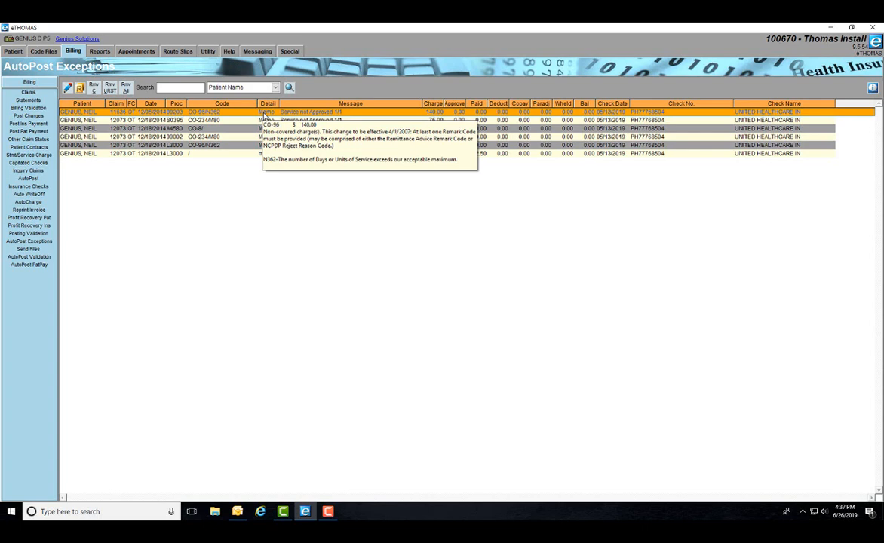
pyautogui.moveTo(263, 123)
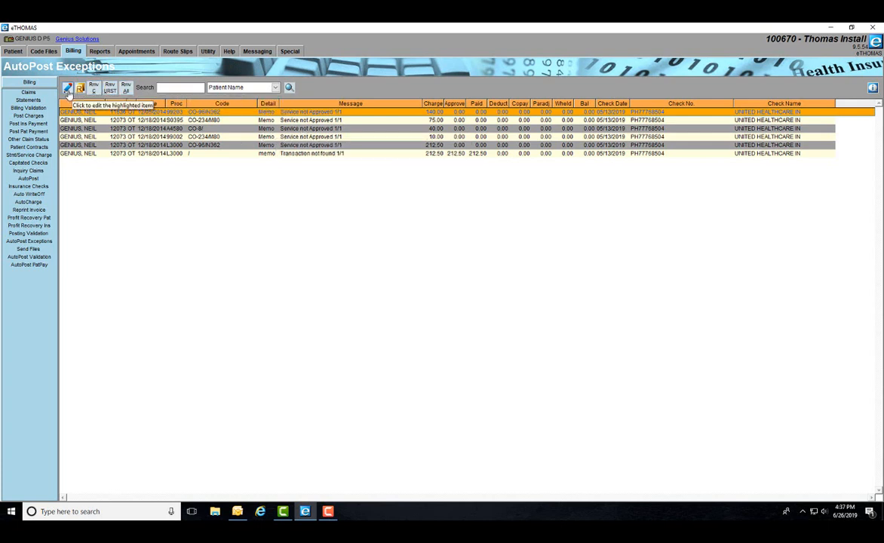
pyautogui.click(67, 88)
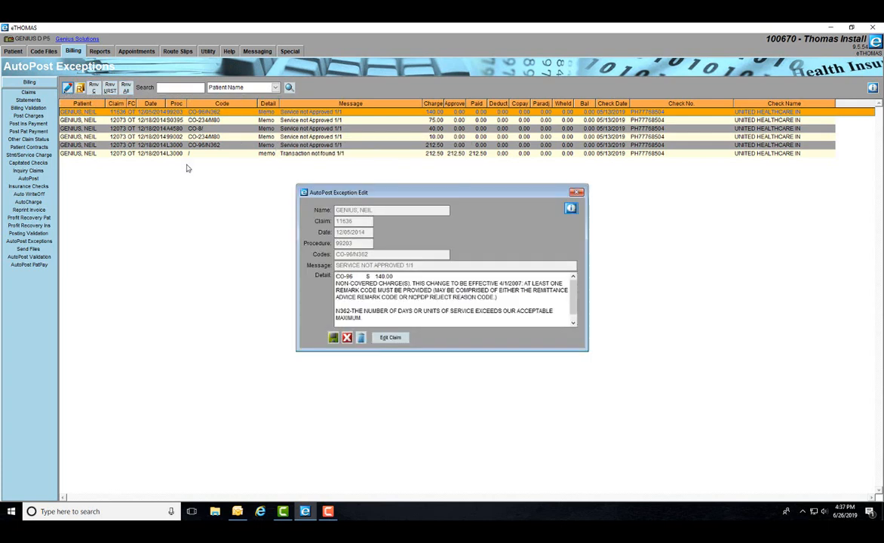
pyautogui.click(389, 338)
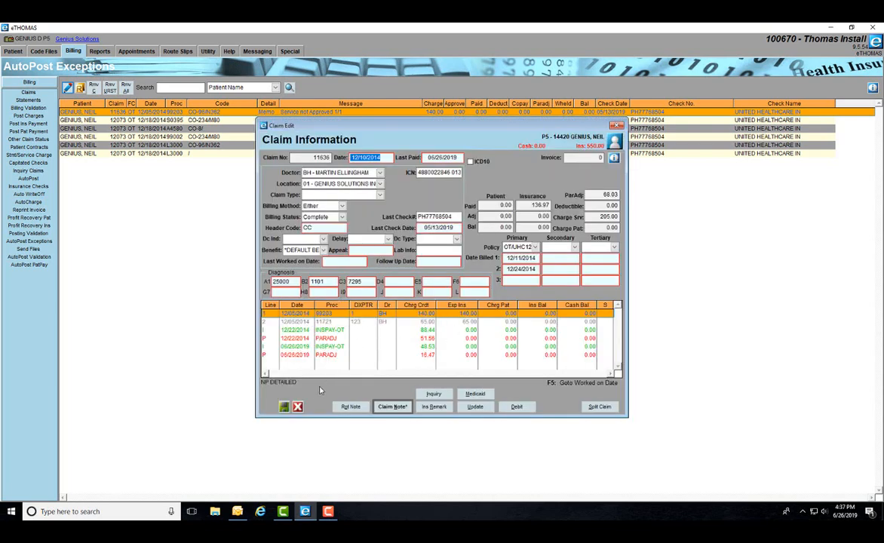
pyautogui.click(297, 407)
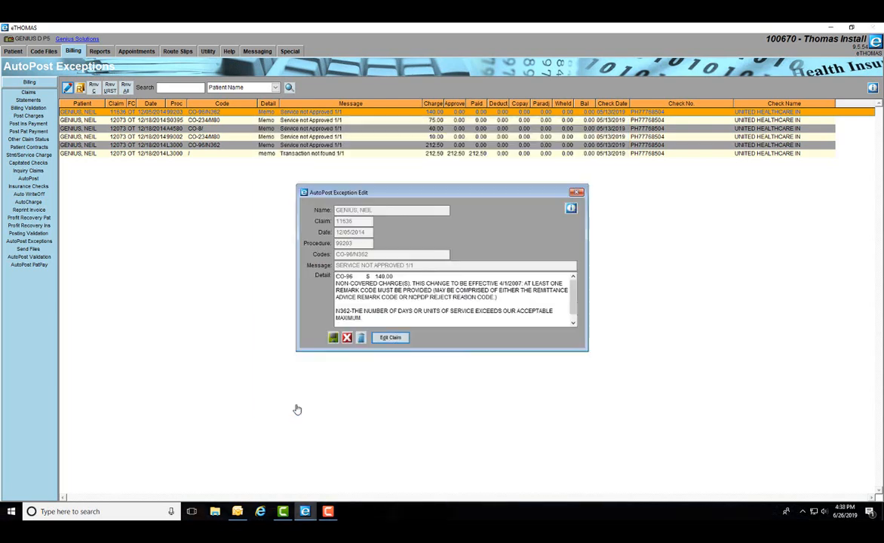
pyautogui.click(347, 339)
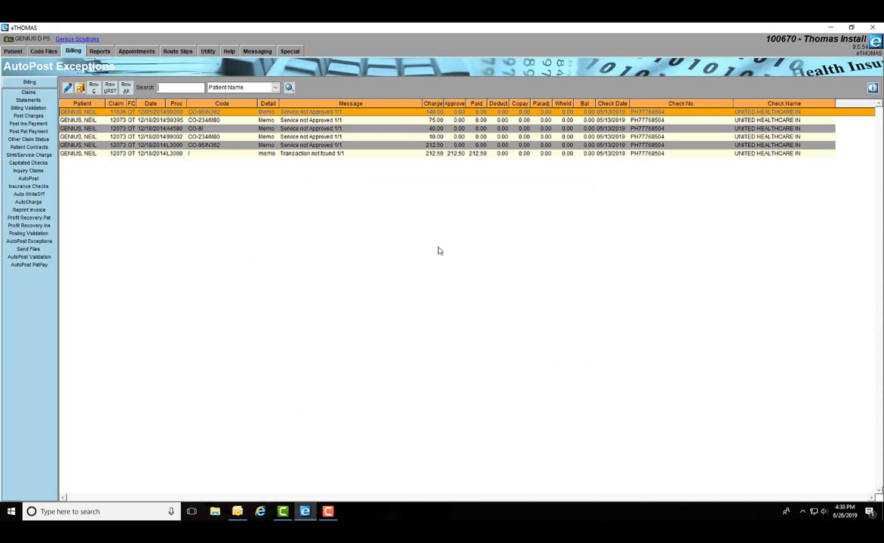